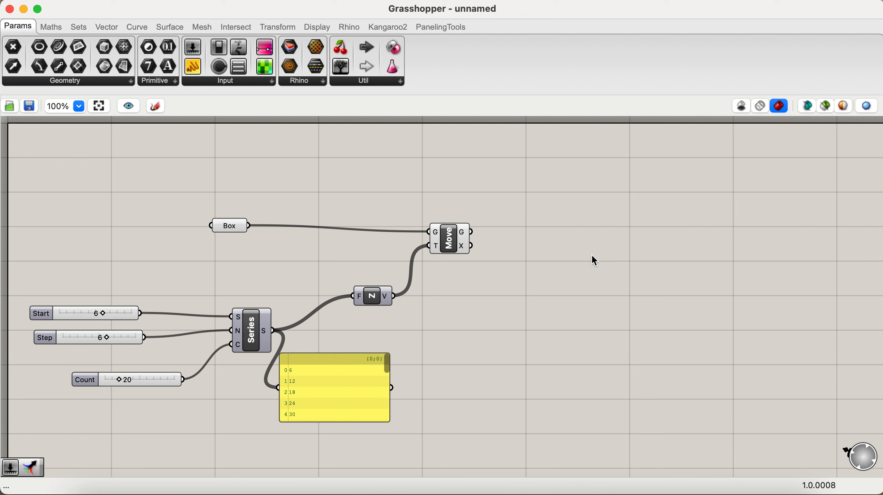
Step: Add the Rotate component that turns an object in a plane, placing it beyond the Move component
{"action": "double_click", "coordinate": [646, 232]}
{"action": "type", "text": "rota"}
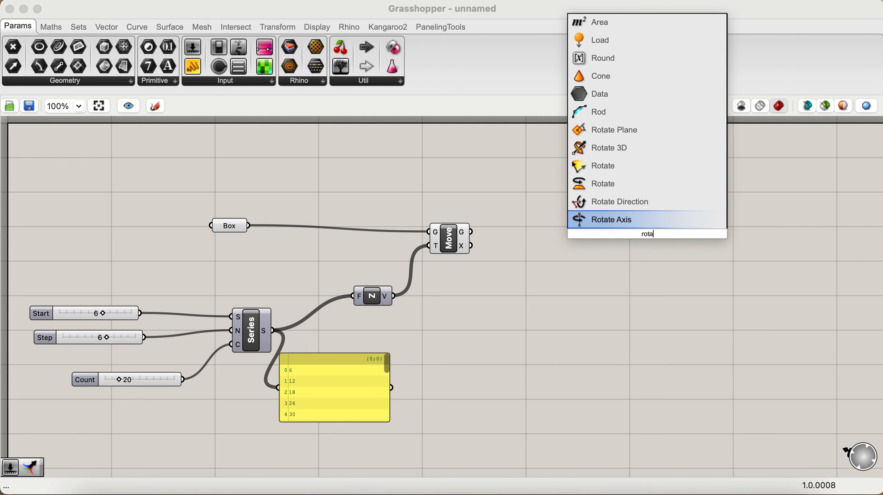
{"action": "type", "text": "te"}
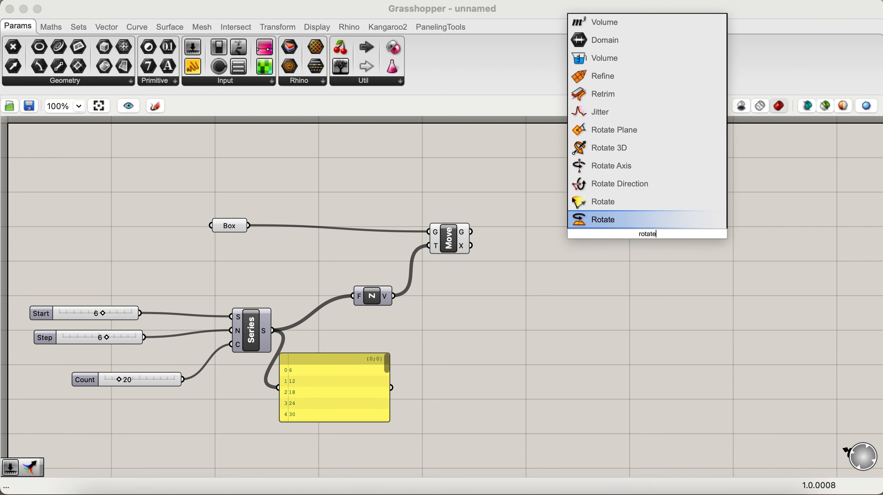
{"action": "left_click", "coordinate": [614, 219]}
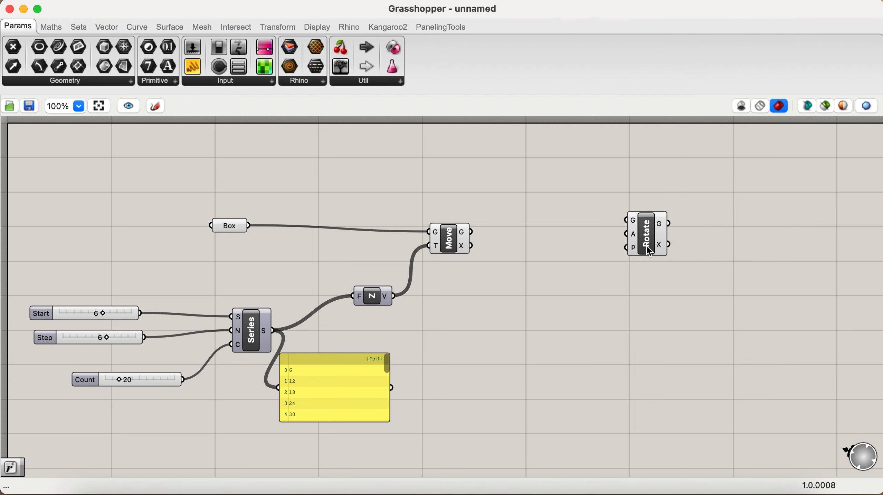
{"action": "left_click_drag", "start_coordinate": [655, 240], "coordinate": [656, 240]}
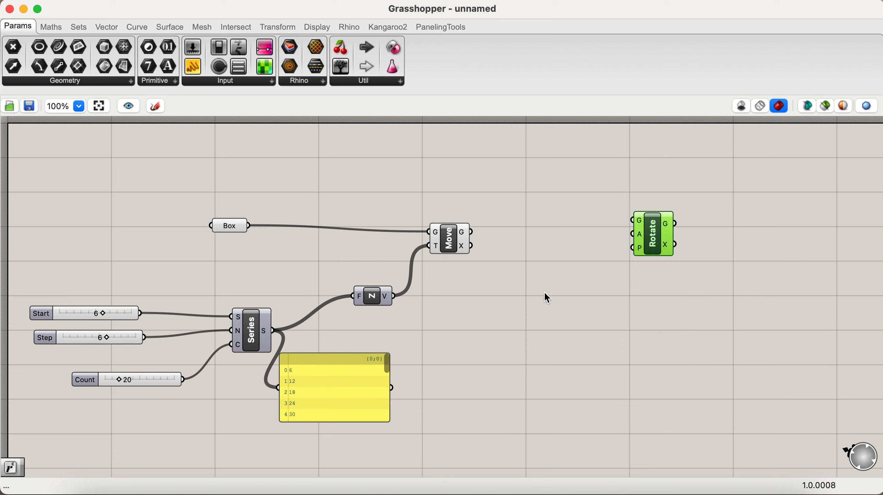
Step: Add a second Series component on the empty canvas between the Move and Rotate components
{"action": "double_click", "coordinate": [525, 346]}
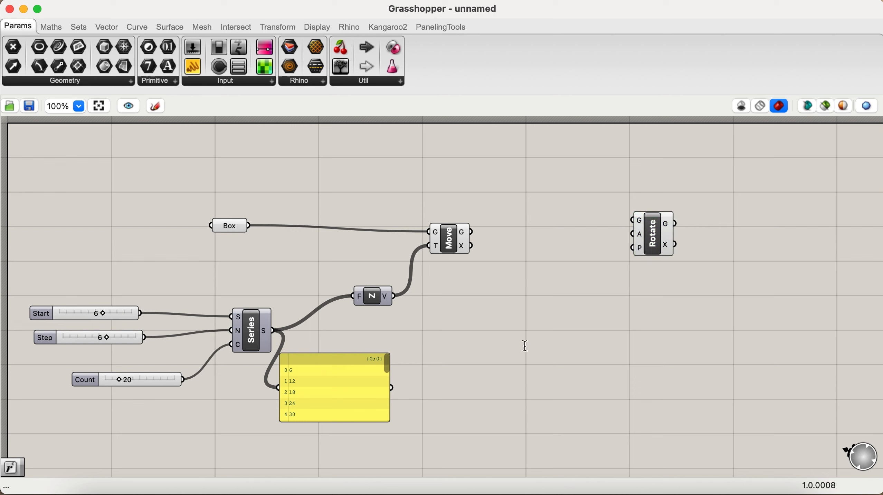
{"action": "type", "text": "se"}
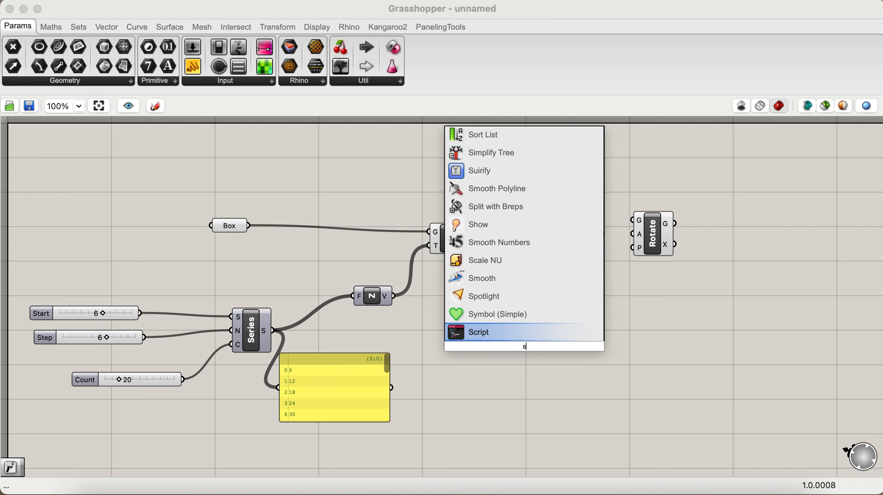
{"action": "key", "text": "Up"}
{"action": "key", "text": "Up"}
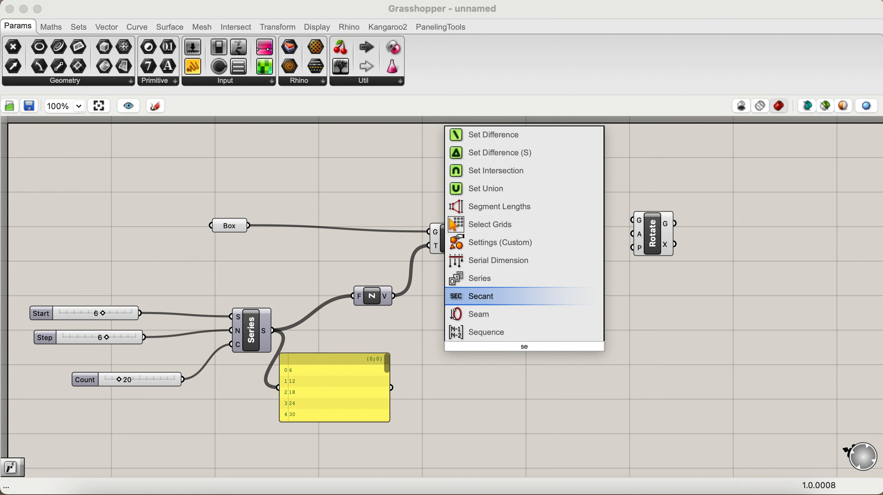
{"action": "key", "text": "Return"}
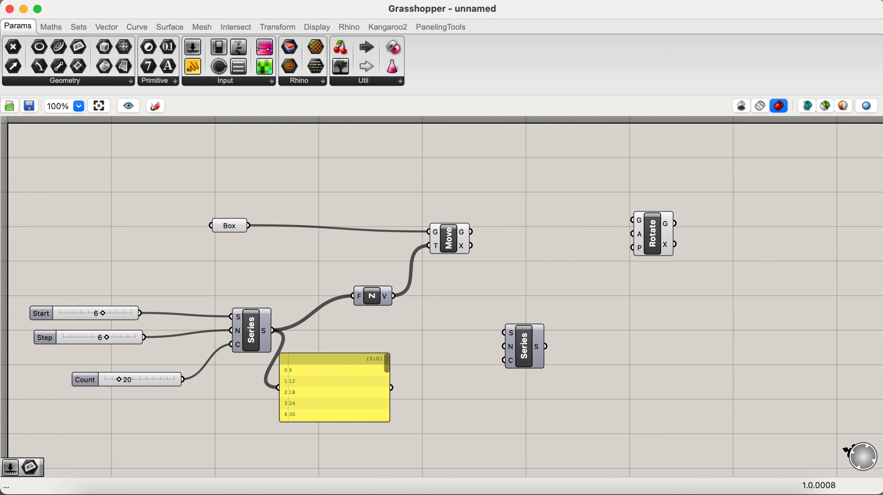
{"action": "left_click", "coordinate": [524, 352]}
{"action": "left_click_drag", "start_coordinate": [524, 352], "coordinate": [550, 354]}
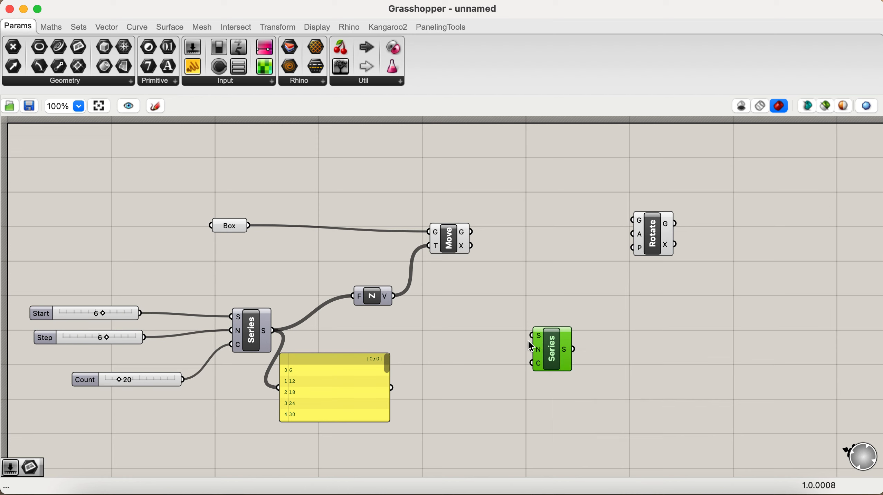
Step: Create a number slider set to 20 and connect it to the second Series' start input
{"action": "left_click", "coordinate": [489, 352]}
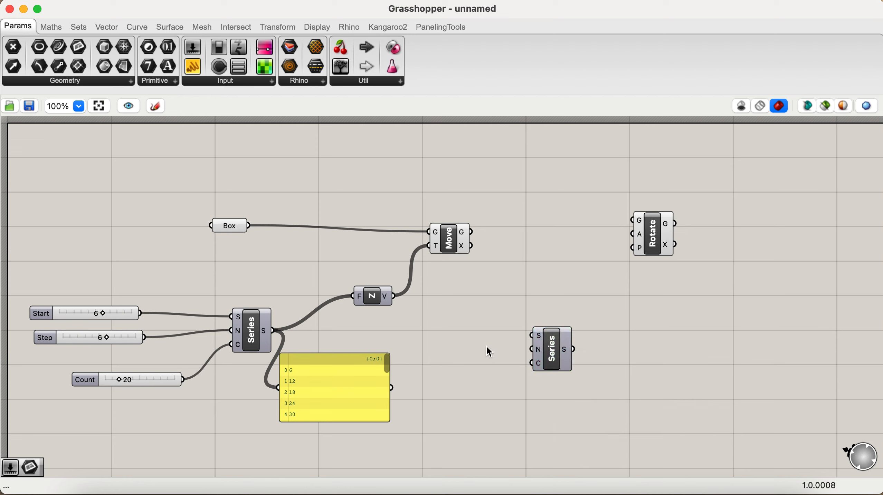
{"action": "double_click", "coordinate": [489, 352]}
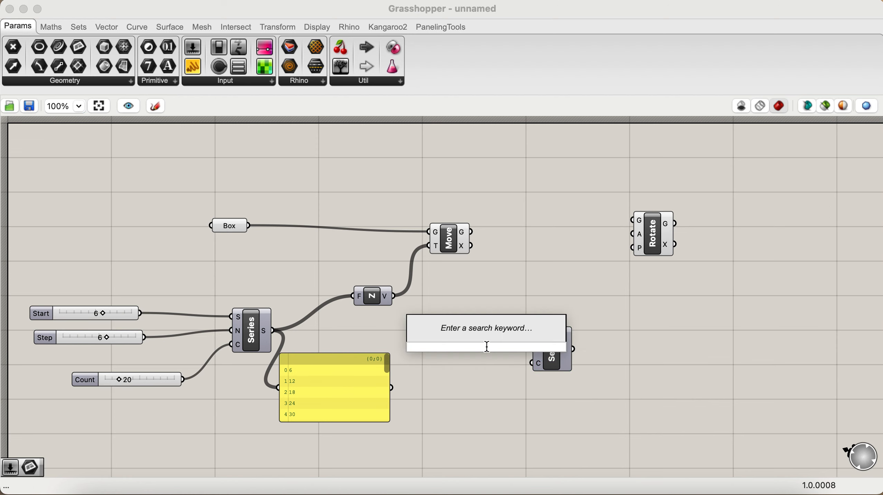
{"action": "type", "text": "20"}
{"action": "key", "text": "Return"}
{"action": "left_click_drag", "start_coordinate": [507, 351], "coordinate": [531, 336]}
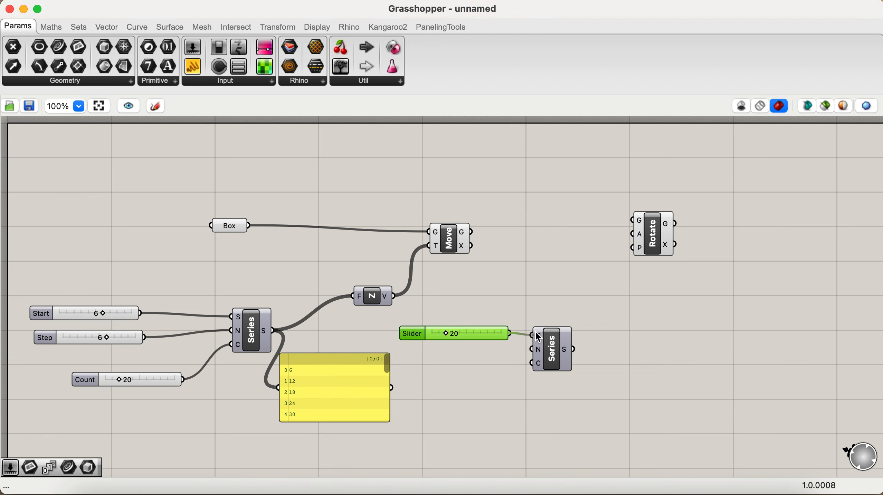
{"action": "key", "text": "ctrl+v"}
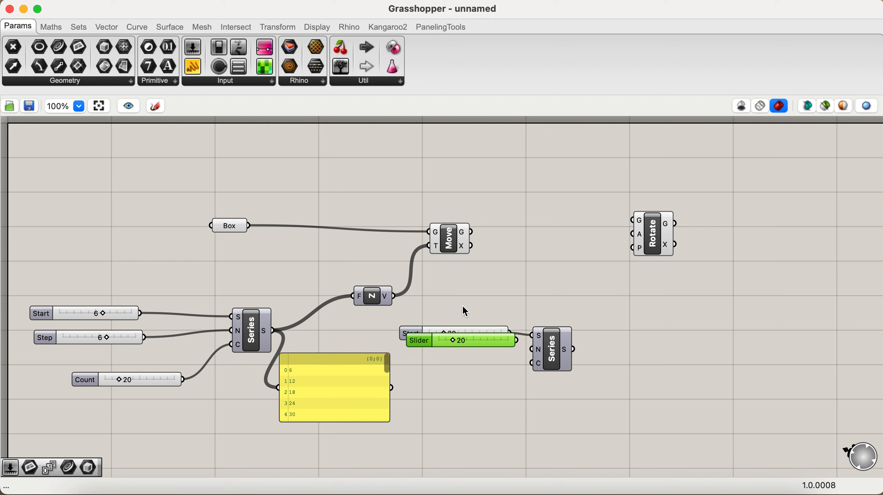
{"action": "key", "text": "Delete"}
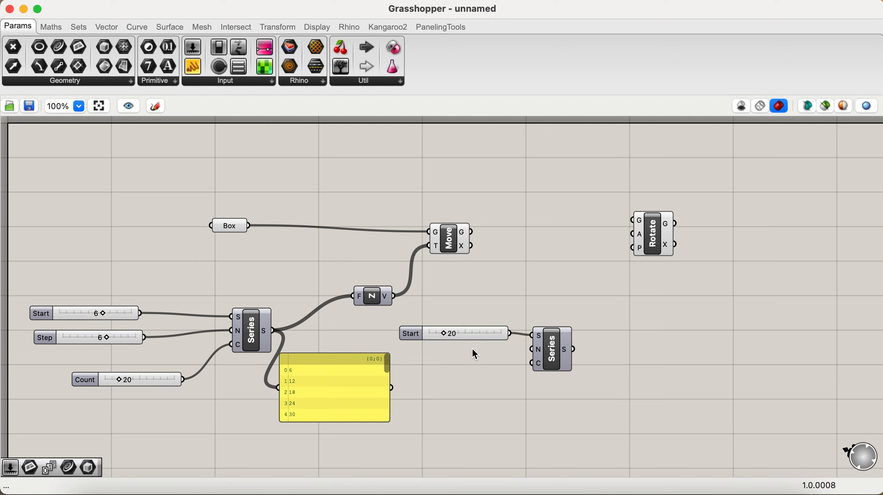
Step: Create a number slider set to 10 and connect it to the second Series' step input
{"action": "double_click", "coordinate": [472, 363]}
{"action": "type", "text": "10"}
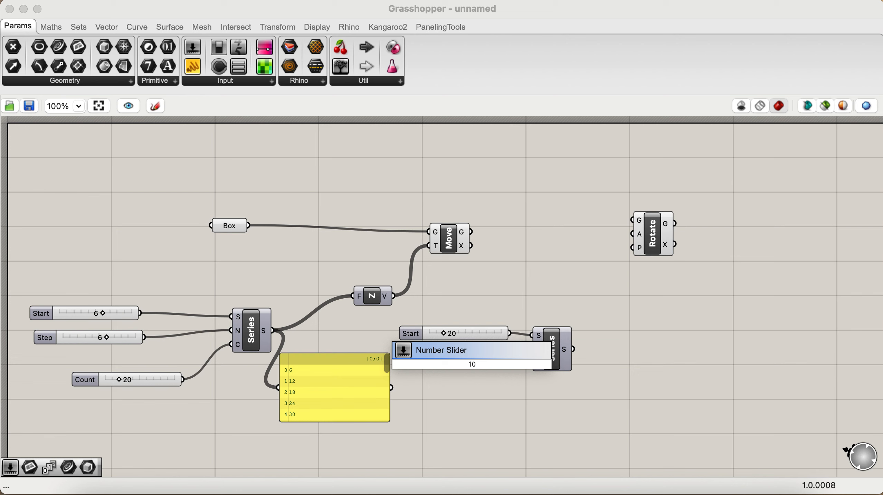
{"action": "key", "text": "Return"}
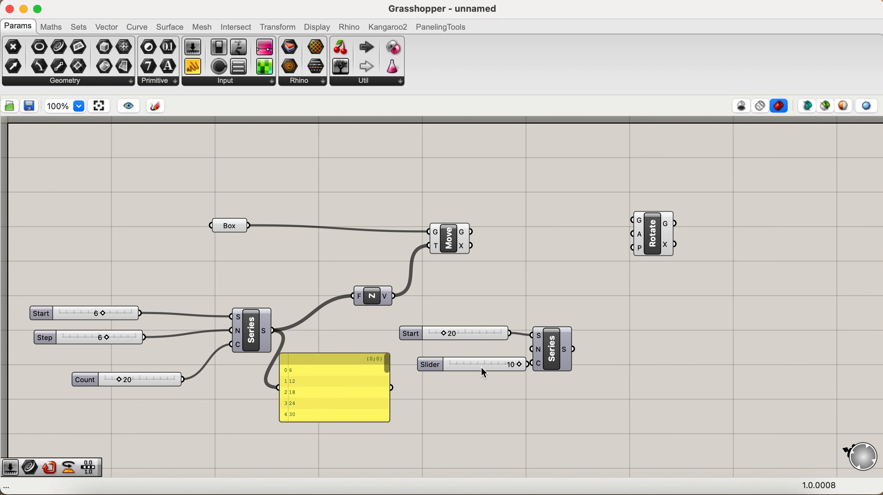
{"action": "left_click_drag", "start_coordinate": [482, 368], "coordinate": [534, 350]}
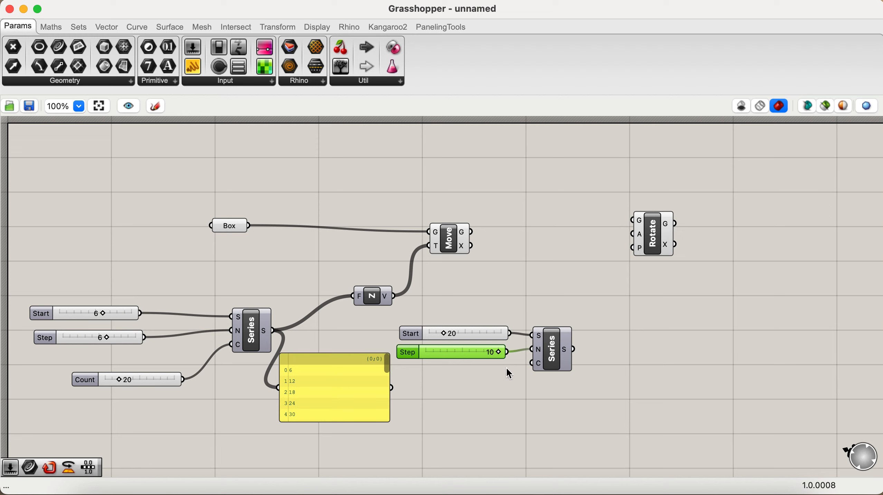
Step: Duplicate the second Series' Start slider and connect the copy, set to 20, to that Series' count input
{"action": "left_click_drag", "start_coordinate": [502, 381], "coordinate": [477, 379]}
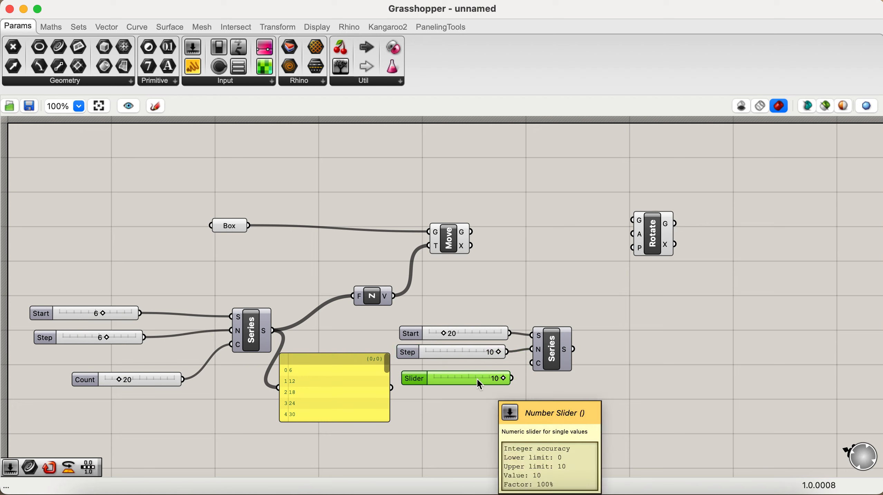
{"action": "key", "text": "Delete"}
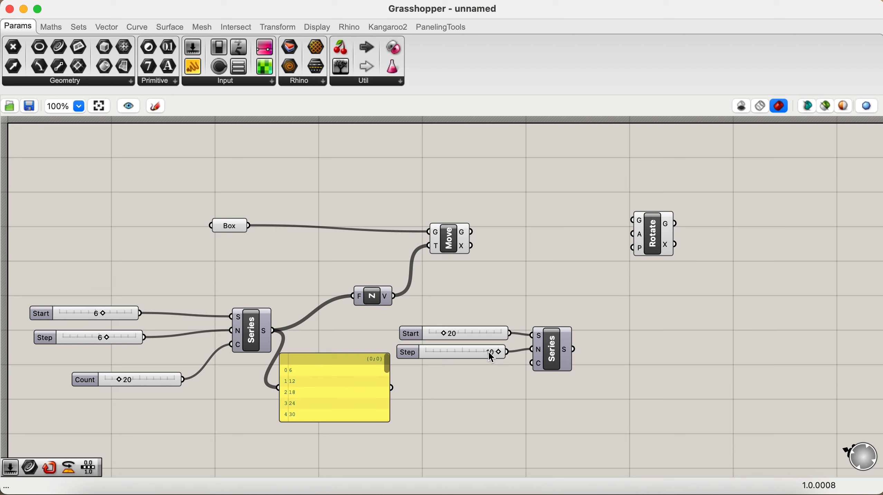
{"action": "left_click", "coordinate": [486, 333]}
{"action": "left_click_drag", "start_coordinate": [485, 332], "coordinate": [477, 368], "text": "alt"}
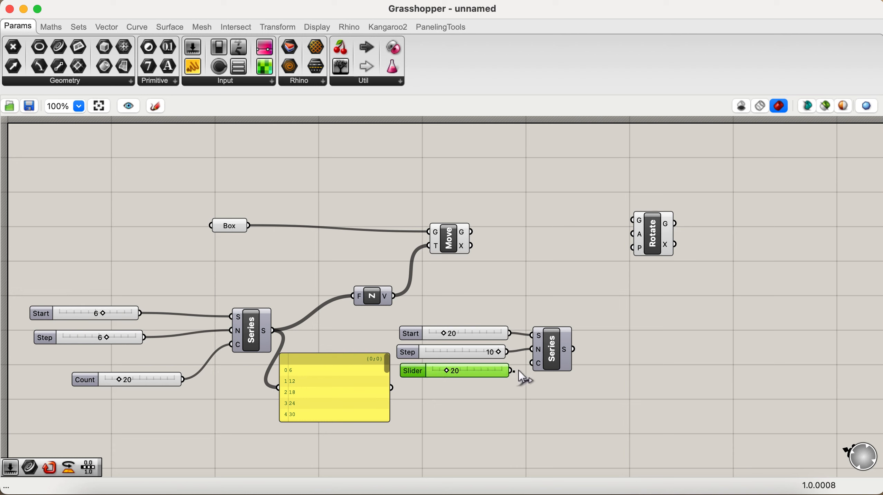
{"action": "left_click_drag", "start_coordinate": [535, 367], "coordinate": [533, 363]}
Step: Add a Panel below the second Series and connect the series output to it
{"action": "double_click", "coordinate": [613, 407]}
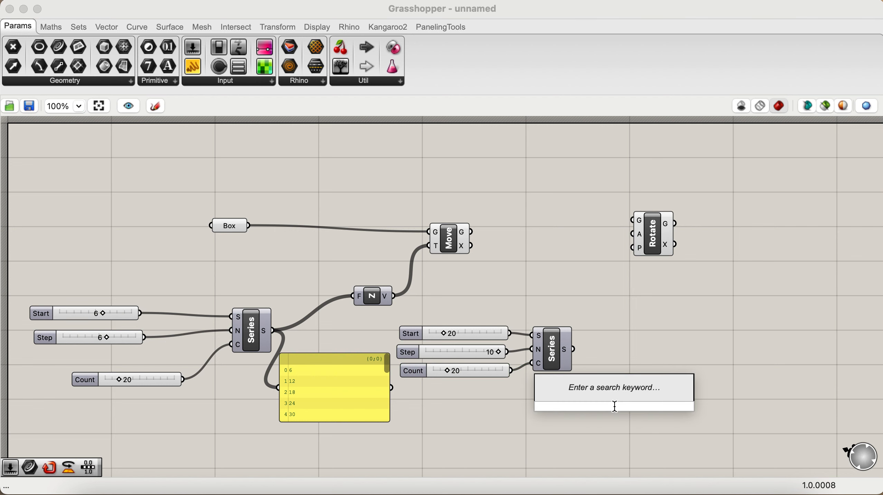
{"action": "type", "text": "pan"}
{"action": "left_click", "coordinate": [606, 347]}
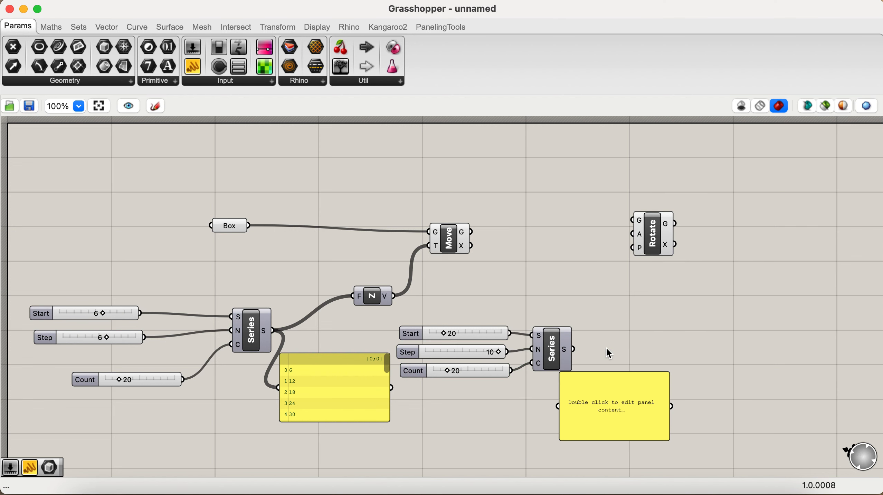
{"action": "left_click_drag", "start_coordinate": [577, 354], "coordinate": [563, 408]}
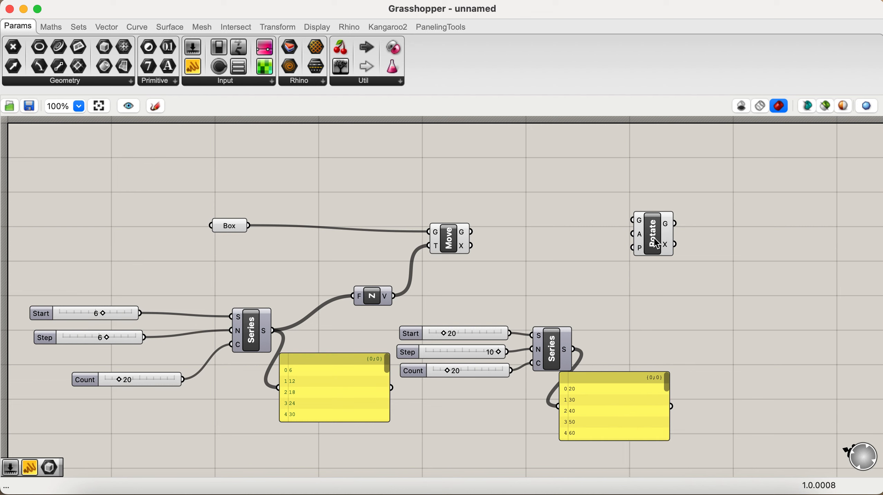
Step: Make room before Rotate for a Radians component and wire the second Series through it into Rotate's angle input
{"action": "left_click_drag", "start_coordinate": [656, 243], "coordinate": [748, 242]}
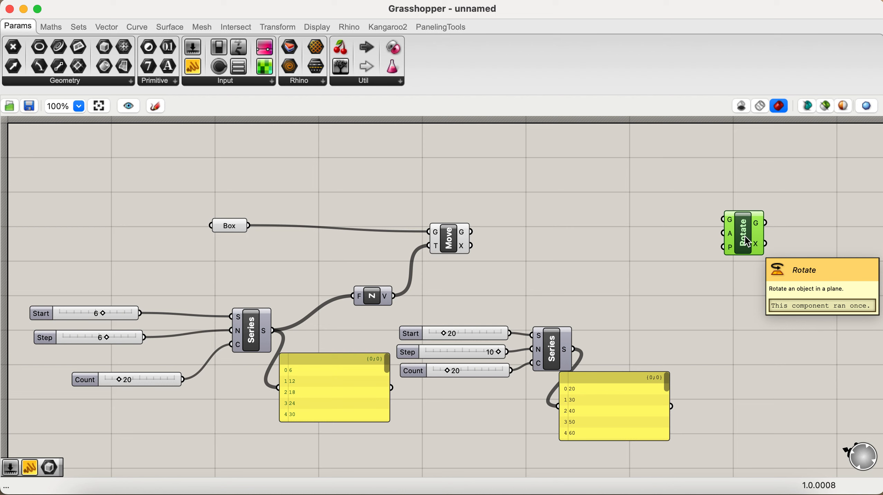
{"action": "double_click", "coordinate": [658, 278]}
{"action": "type", "text": "rad"}
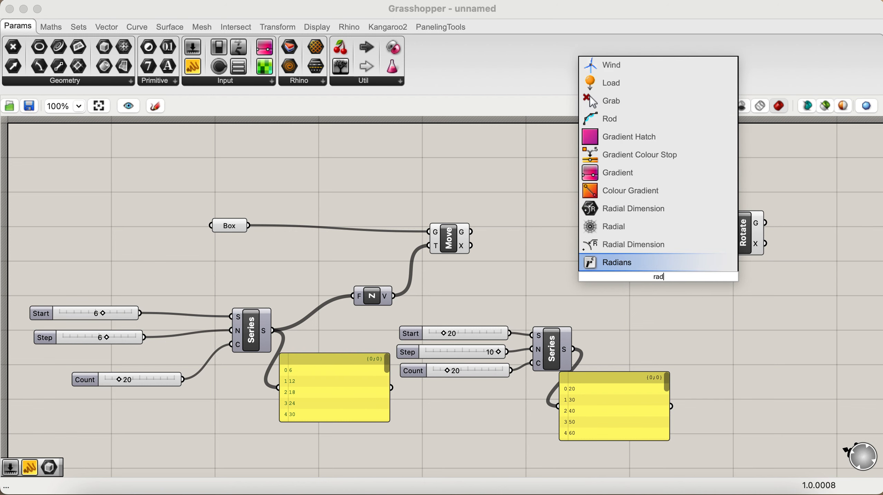
{"action": "left_click", "coordinate": [642, 261]}
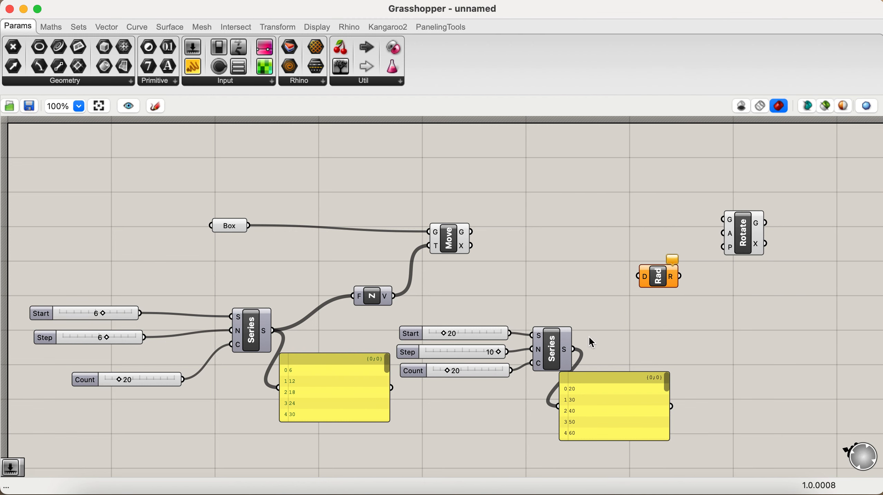
{"action": "left_click_drag", "start_coordinate": [574, 349], "coordinate": [724, 234]}
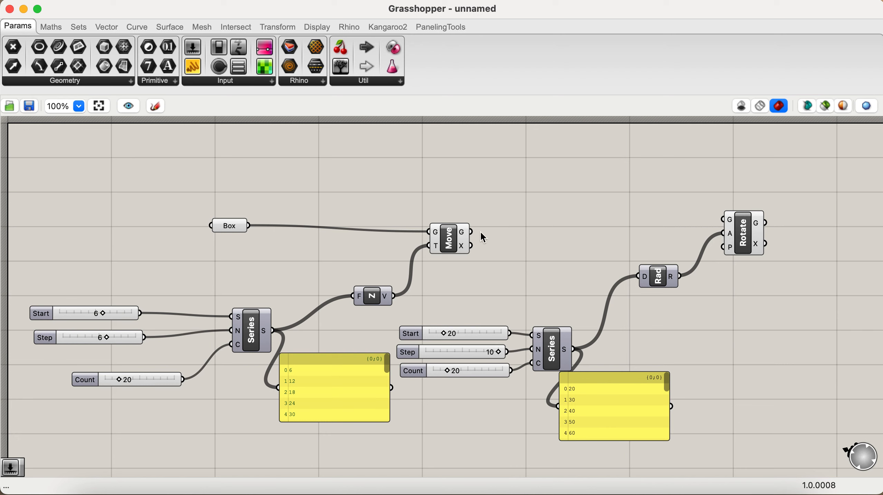
Step: Connect Move's geometry output to Rotate's geometry input and check the rotated floors in the Rhino viewport
{"action": "mouse_move", "coordinate": [470, 238]}
{"action": "left_click_drag", "start_coordinate": [473, 231], "coordinate": [716, 218]}
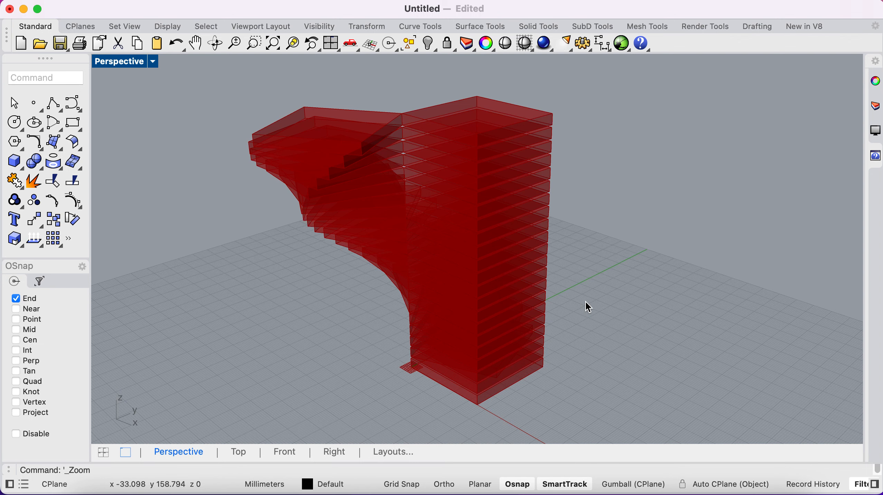
{"action": "key", "text": "ctrl+Right"}
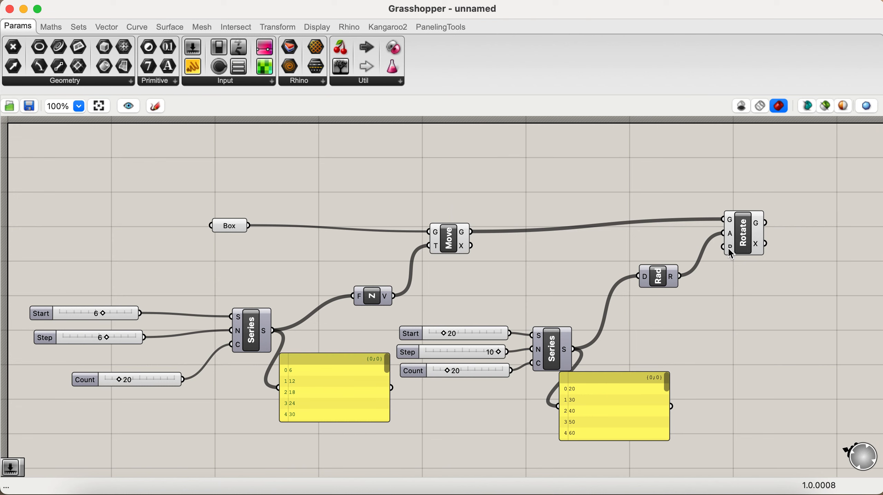
Step: Add the Volume component (m³) to the canvas below the Radians component
{"action": "mouse_move", "coordinate": [729, 248]}
{"action": "double_click", "coordinate": [688, 329]}
{"action": "type", "text": "volu"}
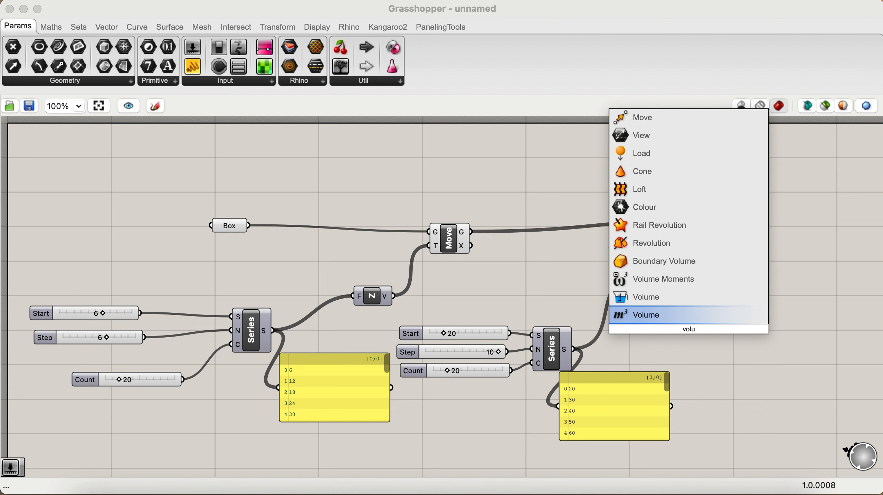
{"action": "left_click", "coordinate": [673, 315]}
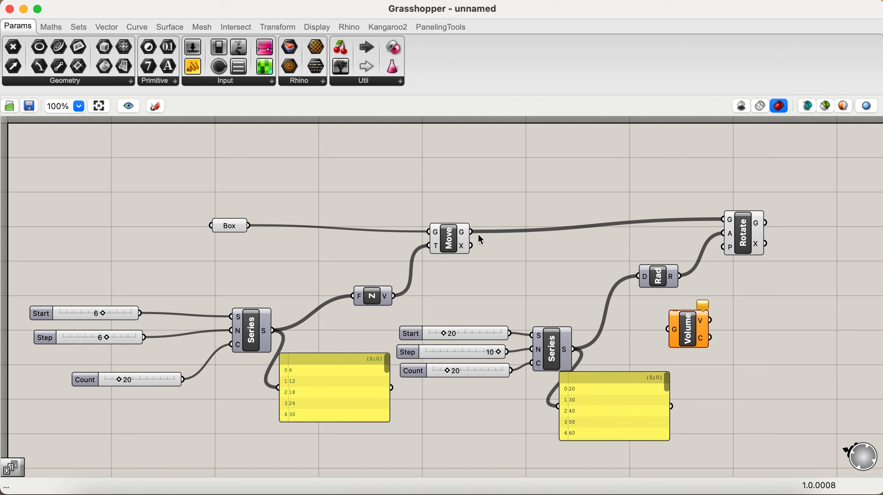
Step: Wire Move's geometry into Volume and Volume's centroid into Rotate's plane input, then check the tower in Rhino
{"action": "left_click_drag", "start_coordinate": [471, 231], "coordinate": [724, 252]}
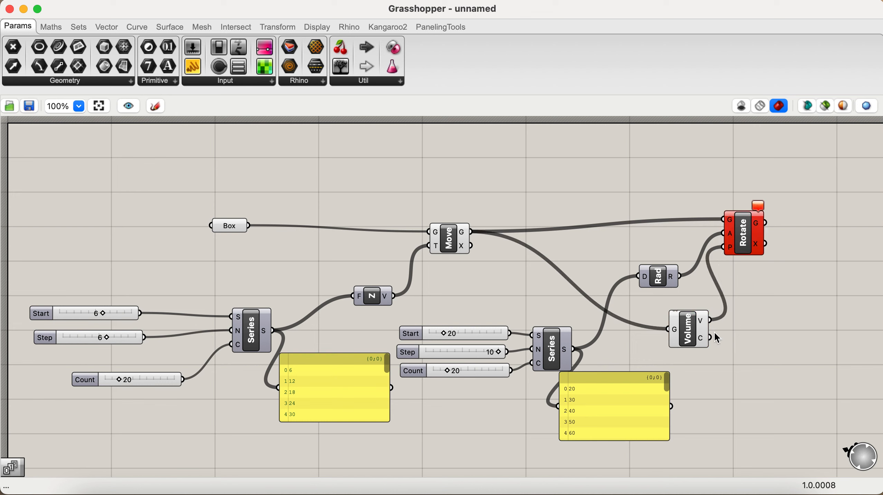
{"action": "left_click_drag", "start_coordinate": [711, 339], "coordinate": [724, 247]}
{"action": "key", "text": "ctrl+Left"}
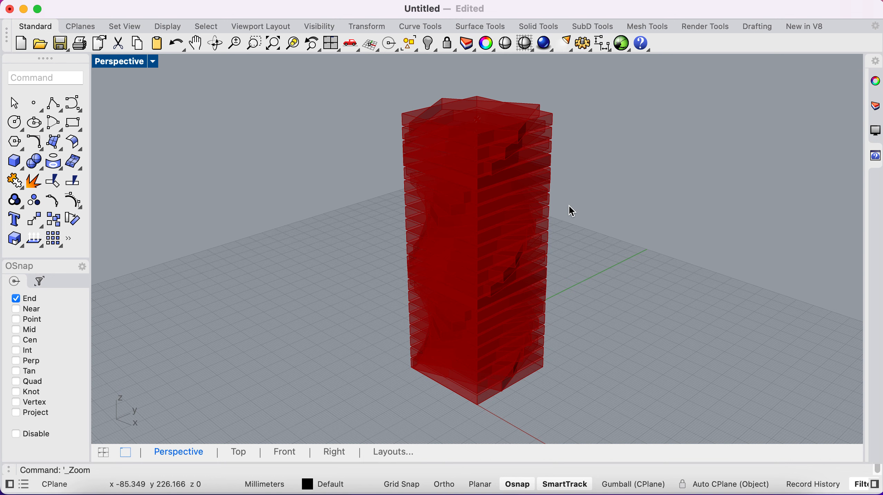
{"action": "key", "text": "ctrl+Right"}
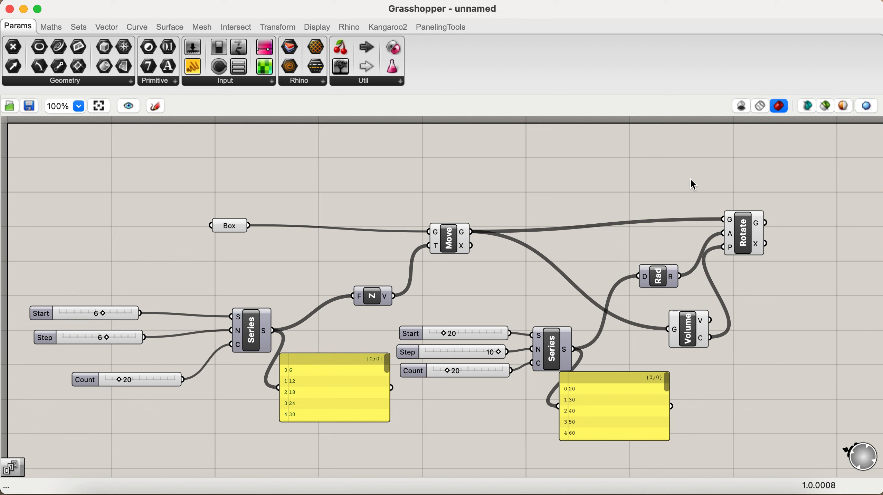
Step: Turn off the preview of the Box, Move and other components feeding Rotate, and view the twisted tower in Rhino
{"action": "left_click_drag", "start_coordinate": [692, 179], "coordinate": [223, 436]}
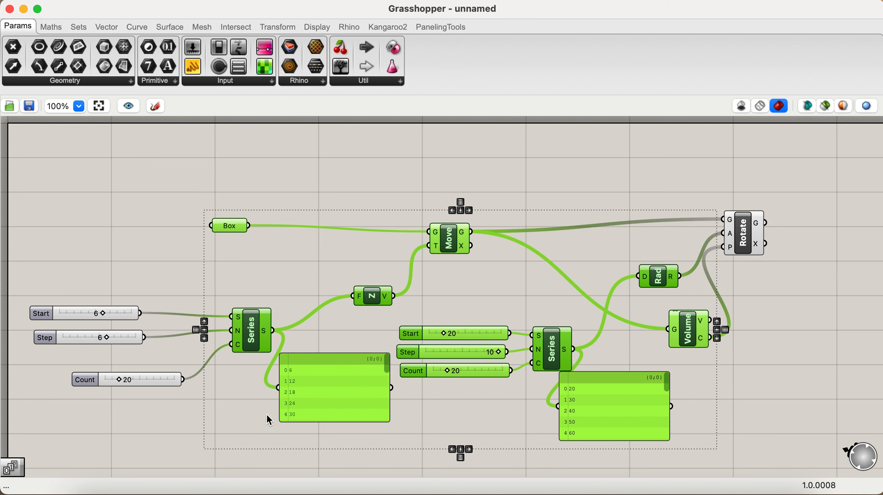
{"action": "right_click", "coordinate": [420, 307]}
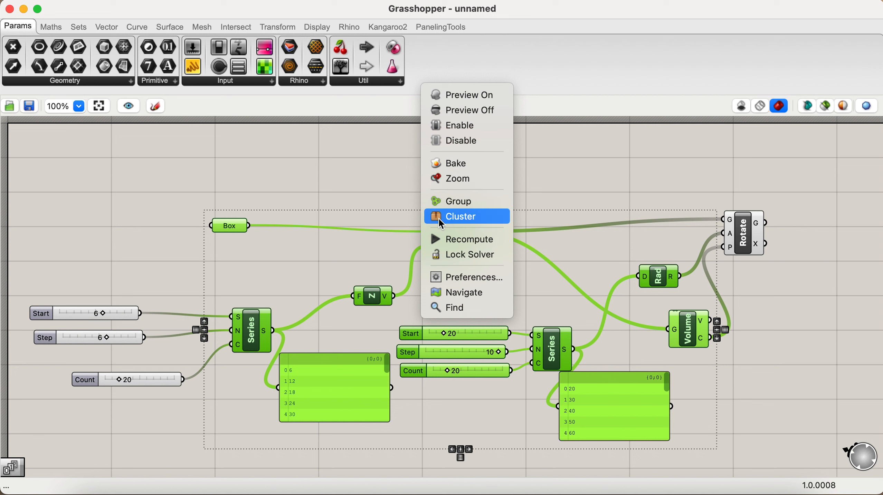
{"action": "left_click", "coordinate": [499, 111]}
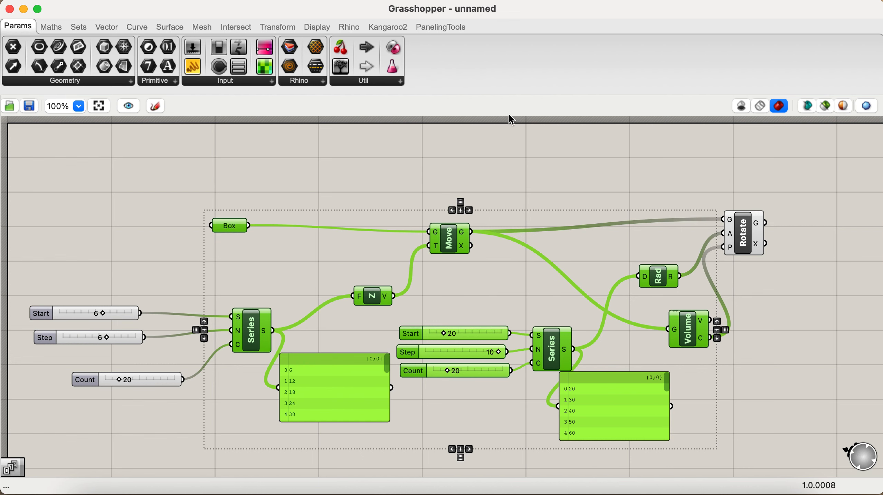
{"action": "key", "text": "ctrl+Left"}
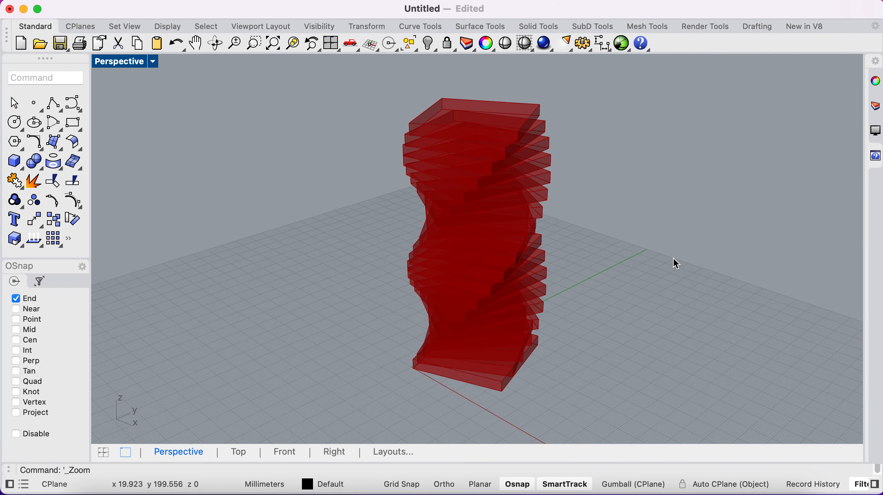